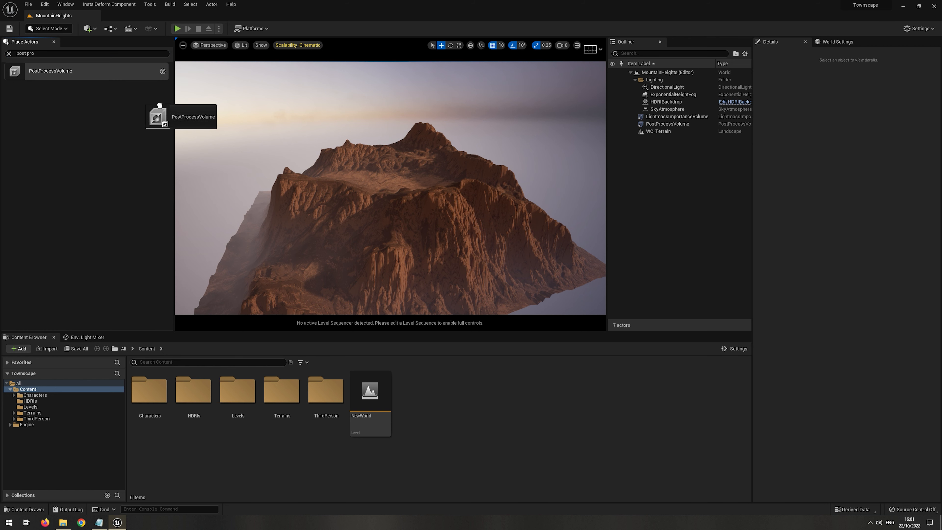
Place a PostProcessVolume on the mountain plateau and filter its details for "unbound" to find the Infinite Extent option
drag(375, 173, 388, 181)
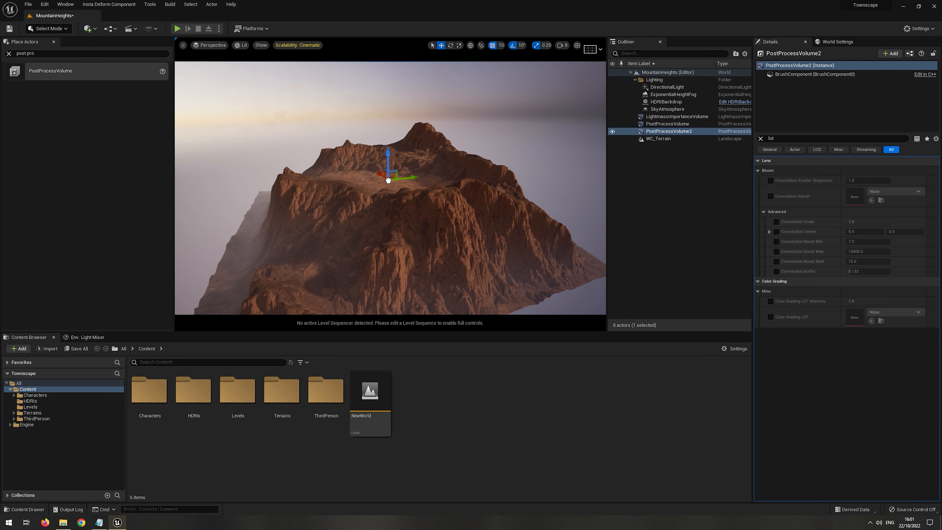
click(759, 139)
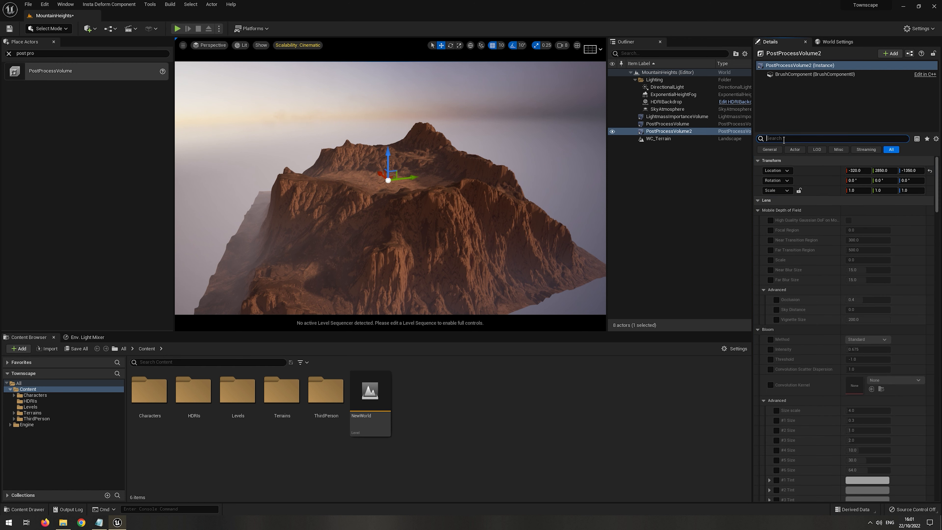
text(unbound)
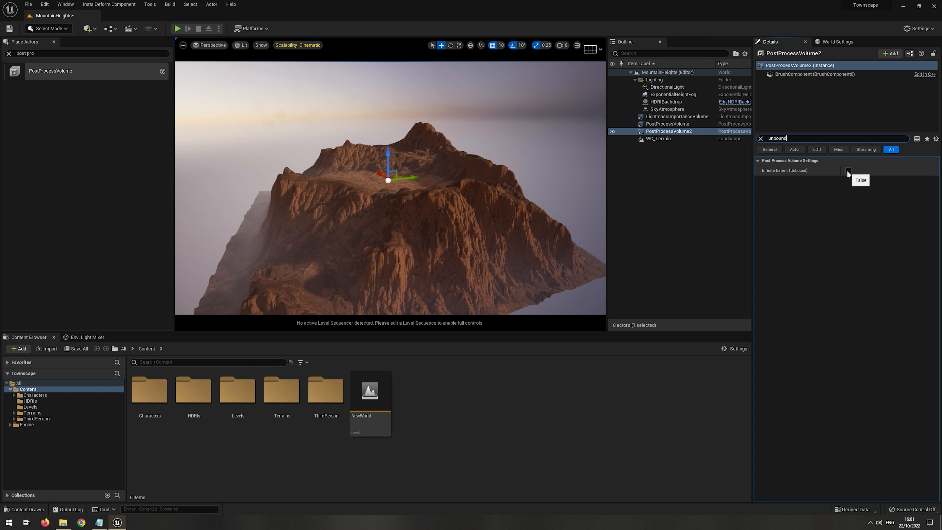
Filter the volume's properties for "lut", enable the Color Grading LUT override, then clear the filter and deselect the volume
click(760, 138)
text(lu)
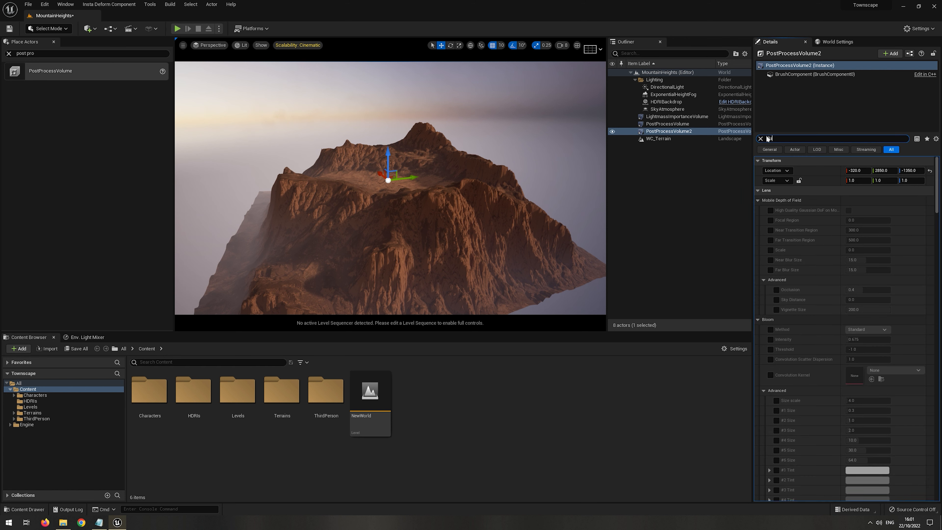
text(t)
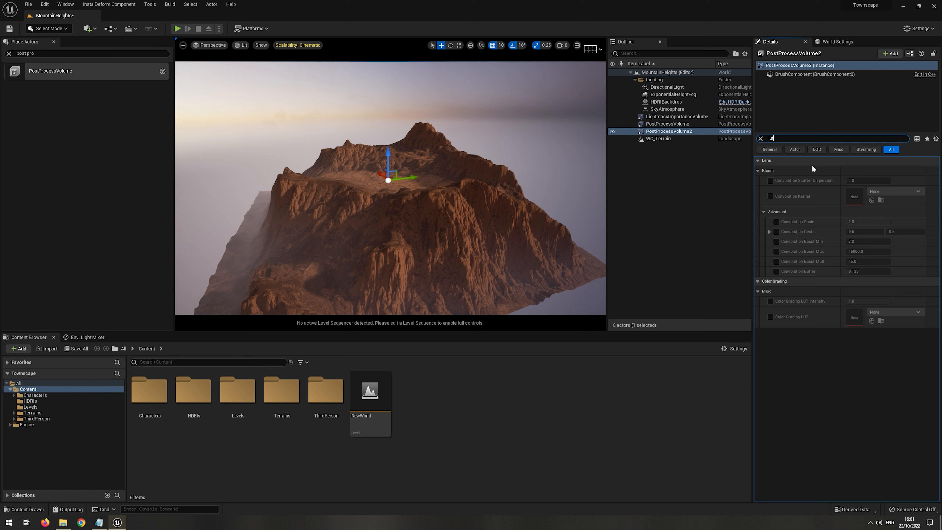
click(771, 317)
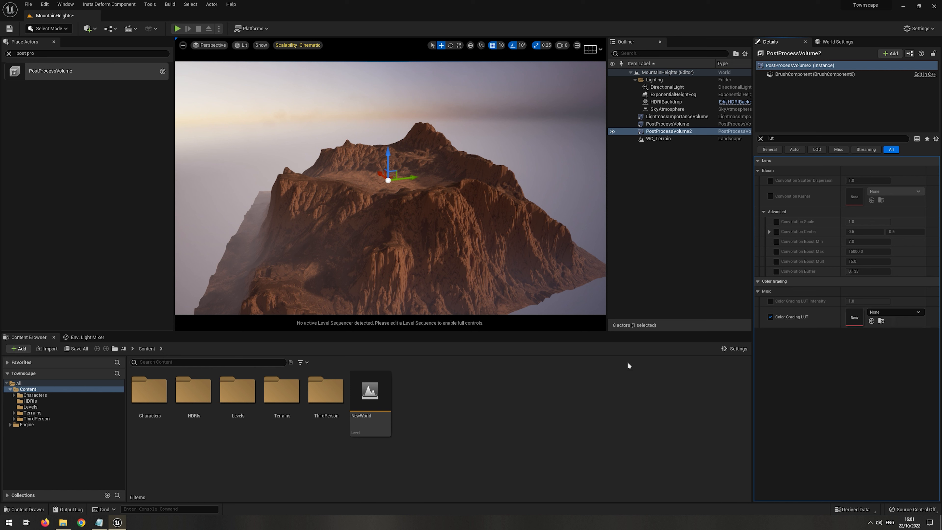
click(760, 139)
click(689, 221)
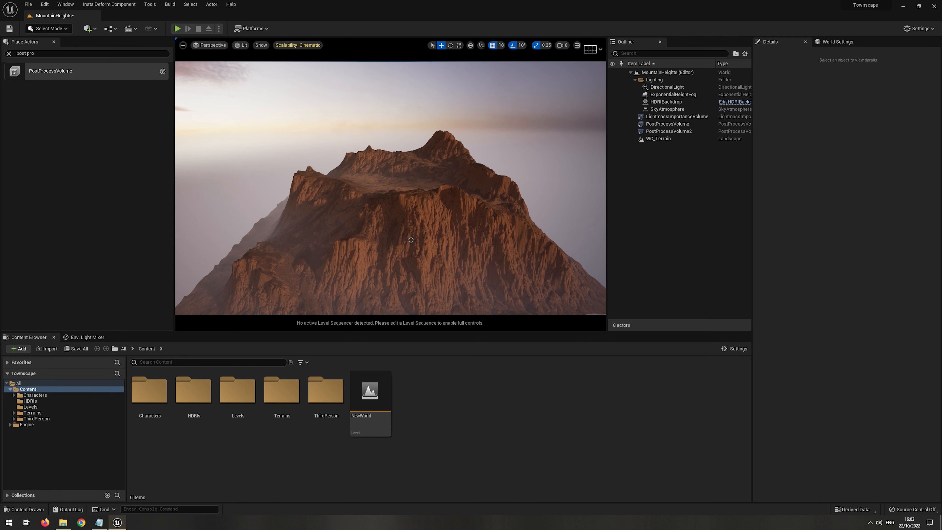
Capture a high resolution screenshot of the viewport with size multiplier 1.0 and open its saved location
click(183, 46)
click(215, 182)
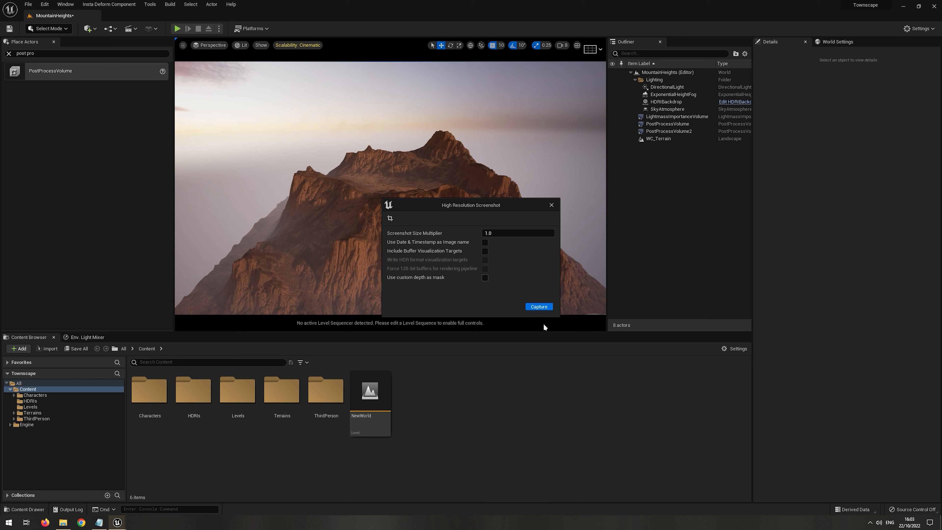
click(538, 306)
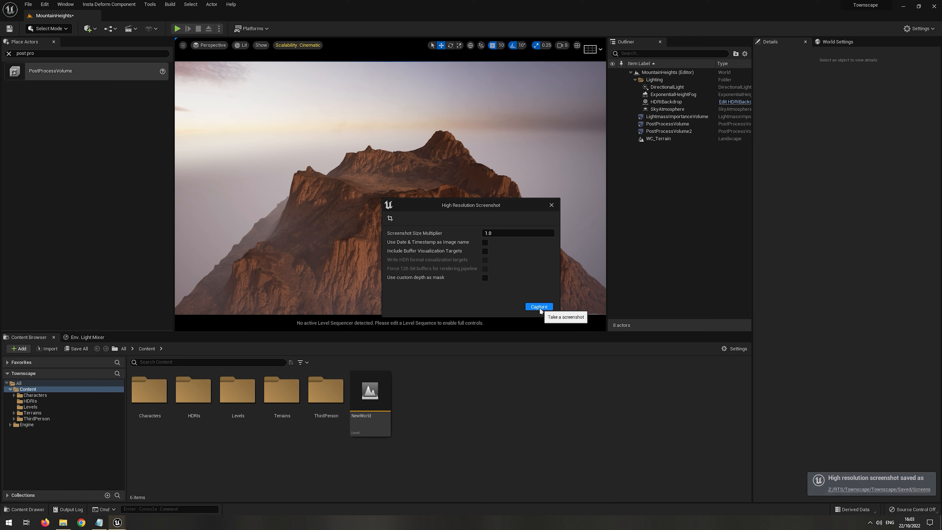
click(879, 489)
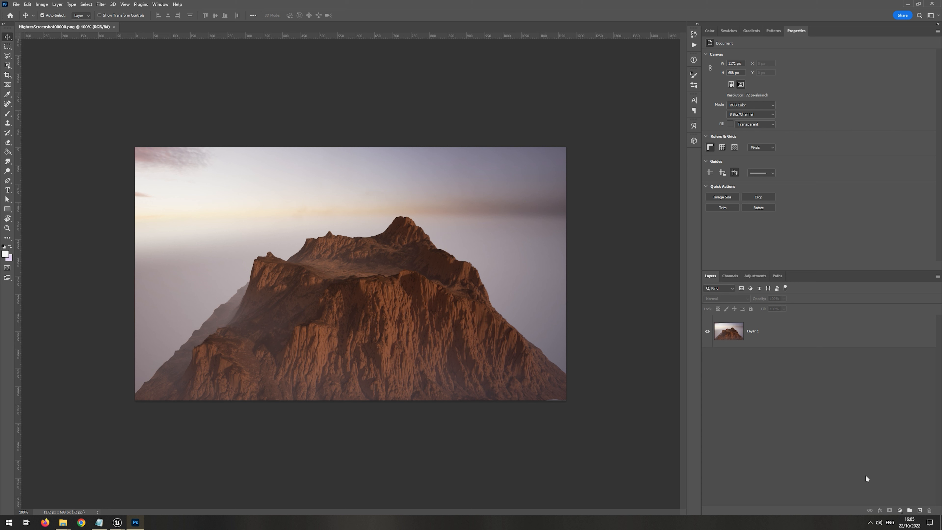
In Photoshop, add a Hue/Saturation adjustment layer above the screenshot and a Levels layer with input levels 12 and 237
click(899, 510)
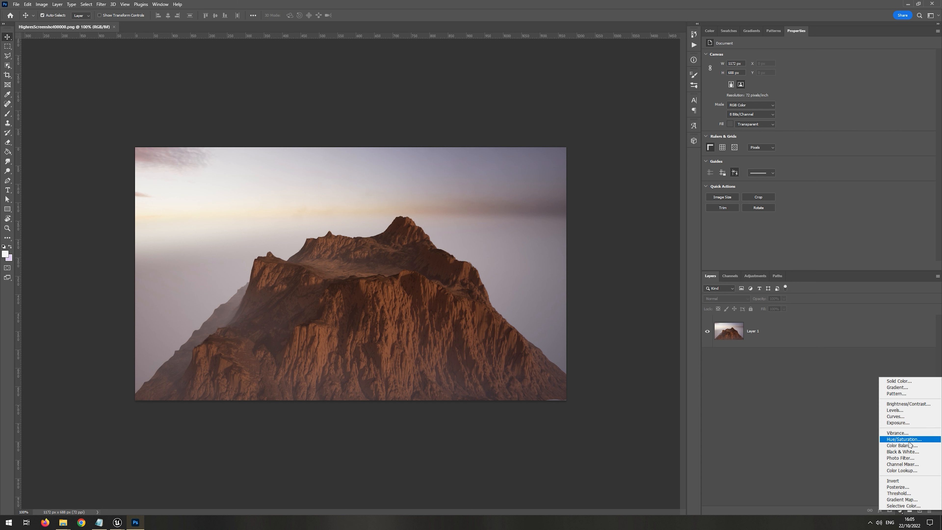
click(908, 441)
click(899, 510)
click(901, 409)
drag(777, 109, 781, 108)
drag(871, 108, 867, 129)
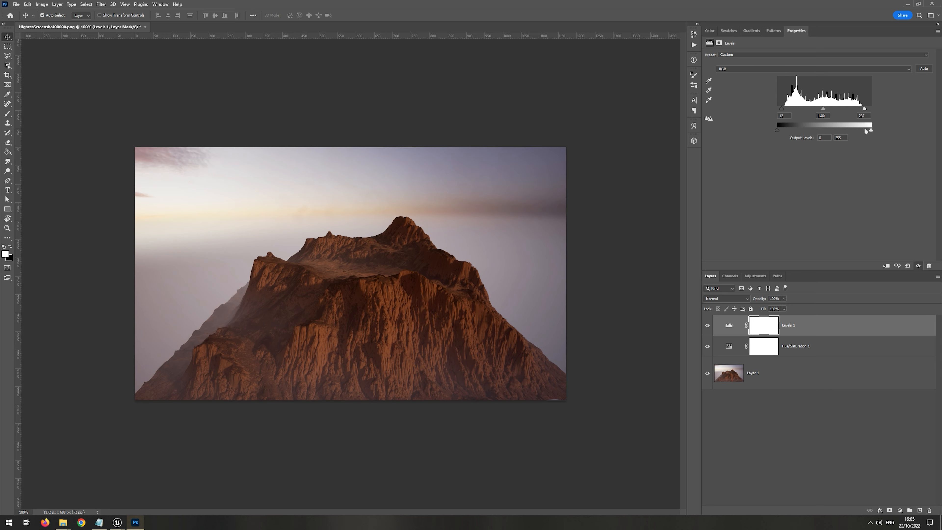
drag(822, 109, 822, 109)
click(706, 328)
Add a Photo Filter adjustment layer with a filter that cools the mountain image toward blue
click(899, 510)
click(908, 462)
click(745, 55)
click(749, 78)
Add an Exposure adjustment layer with exposure about +0.31 and gamma correction about 0.86
click(899, 510)
click(908, 421)
drag(819, 100, 826, 102)
mouse_move(818, 88)
mouse_down()
mouse_move(831, 102)
mouse_move(824, 74)
mouse_up()
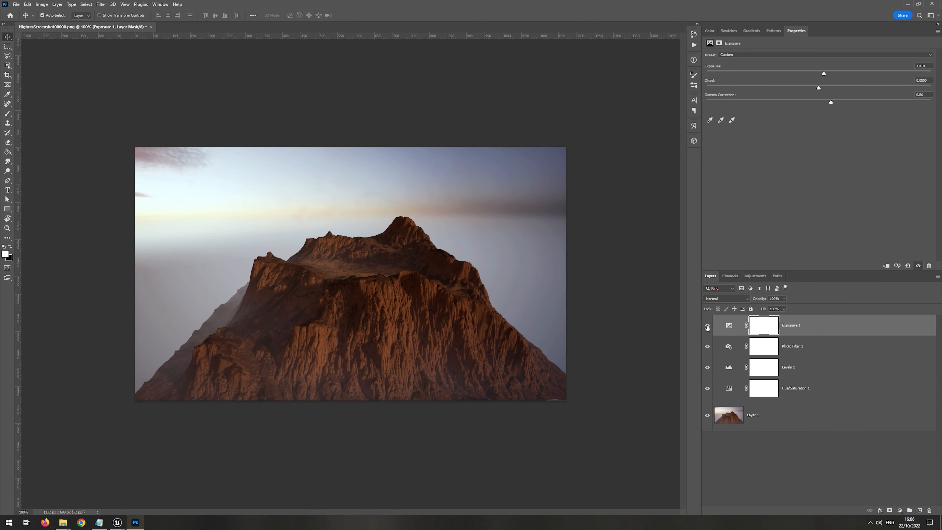
Group the four adjustment layers, from Exposure down to Hue/Saturation, and expand the group
shift+click(716, 388)
key(ctrl+g)
click(715, 320)
Add a Selective Color layer to the group and set its Yellows to about Cyan -33, Magenta +8 and Yellow -21%
click(899, 510)
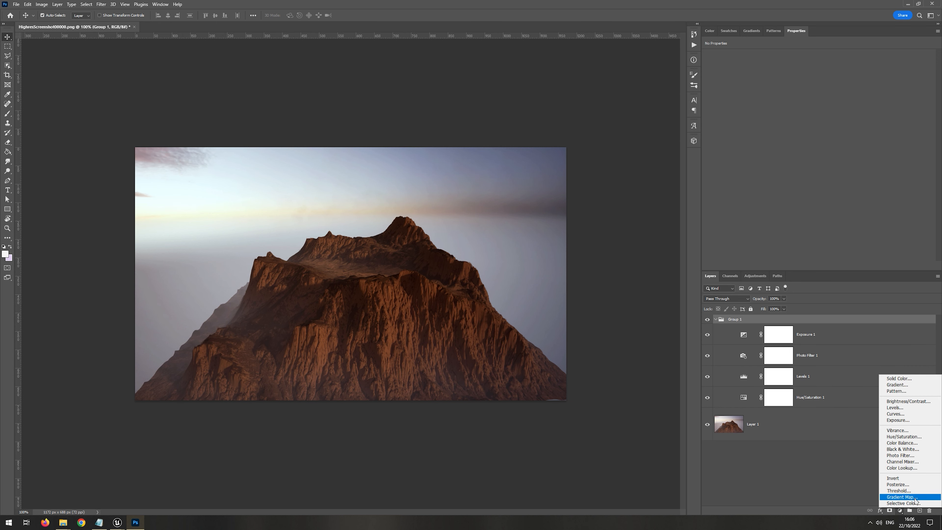
click(903, 503)
drag(818, 79, 831, 79)
drag(819, 93, 806, 93)
drag(818, 108, 829, 111)
click(773, 62)
click(774, 74)
mouse_move(818, 79)
mouse_down()
mouse_move(829, 78)
mouse_move(815, 79)
mouse_up()
drag(818, 93, 843, 93)
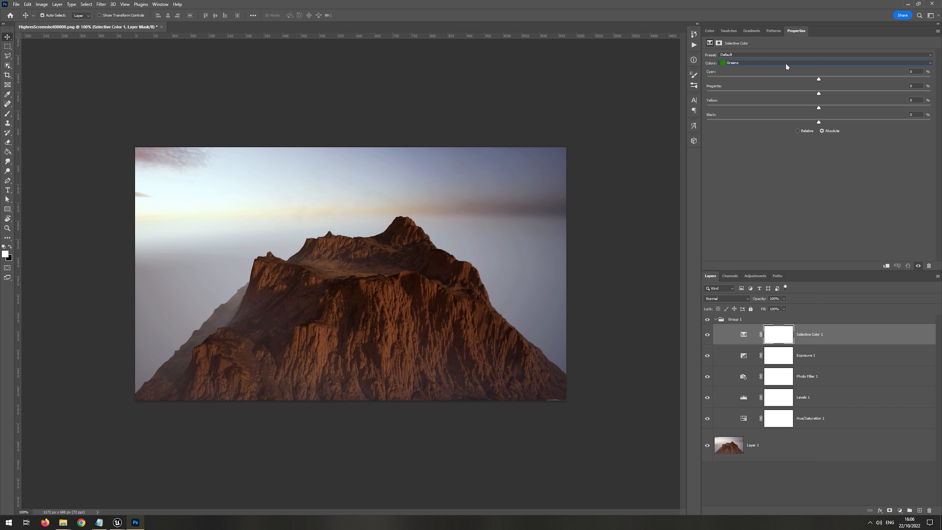
click(845, 63)
click(845, 68)
click(816, 63)
click(778, 70)
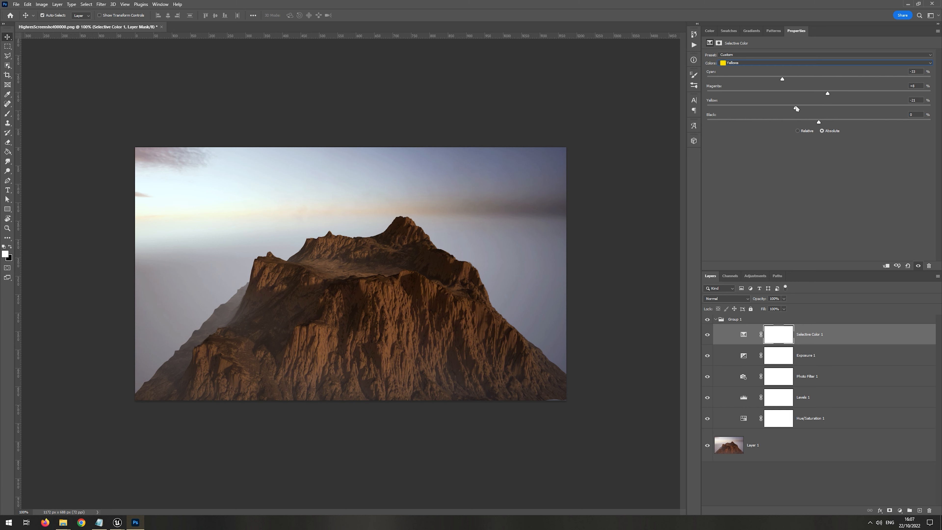
Collapse the adjustment group and toggle its visibility repeatedly to compare the image before and after grading
click(714, 319)
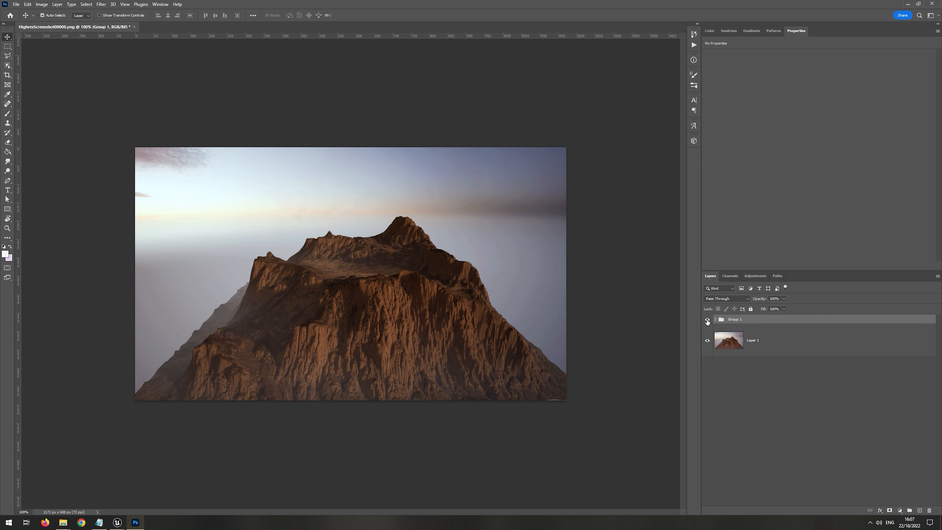
click(707, 321)
click(707, 321)
click(707, 322)
click(707, 321)
click(707, 321)
click(707, 321)
Switch to Chrome and copy the Color Neutral LUT image from the Unreal documentation page on lookup tables
click(81, 522)
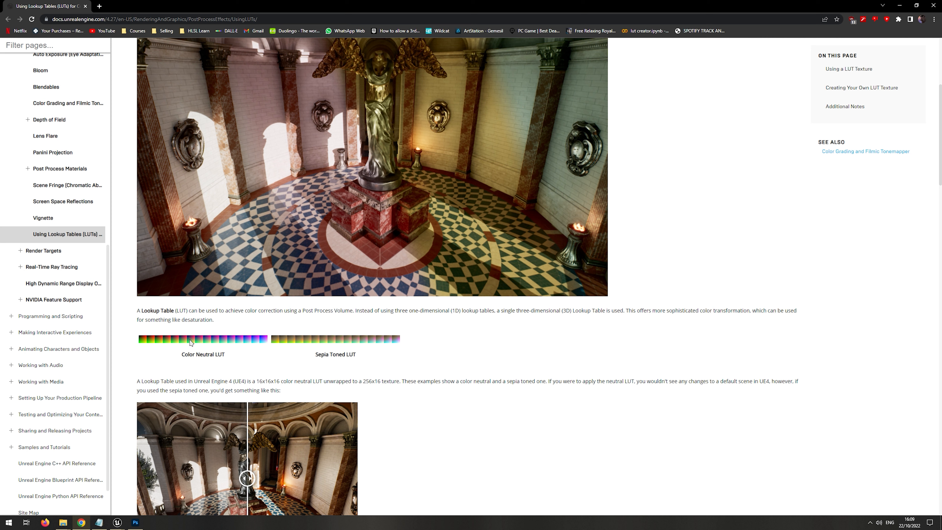
right_click(206, 340)
click(215, 362)
right_click(202, 341)
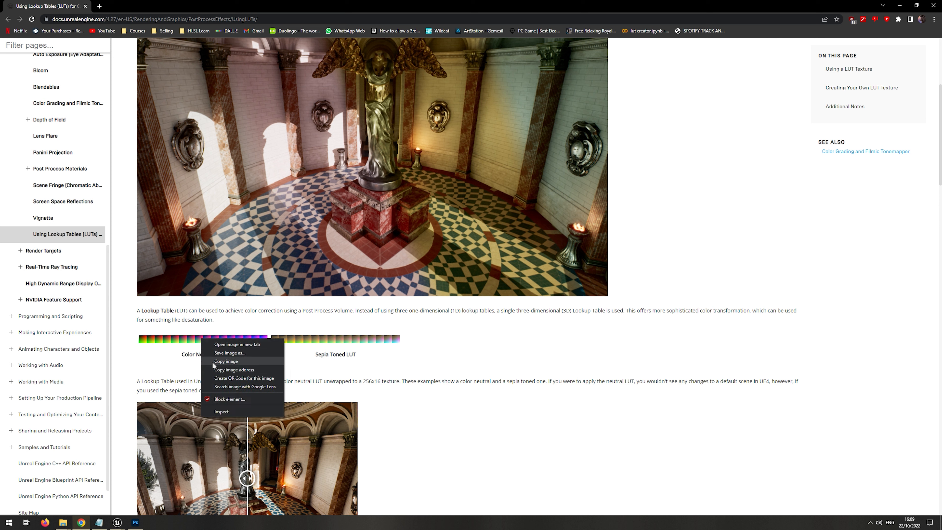
click(226, 361)
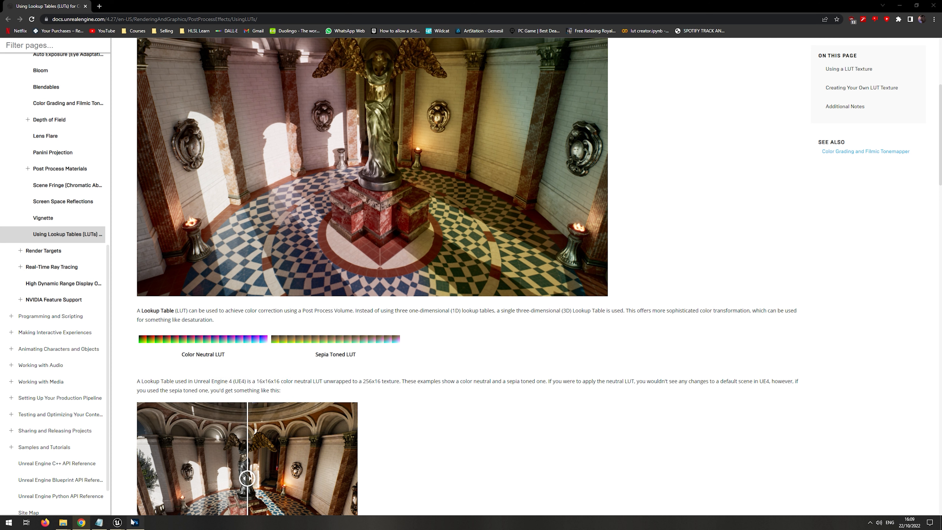
Paste the neutral LUT into a new 256 x 16 px Photoshop document and delete the white Background layer
click(136, 522)
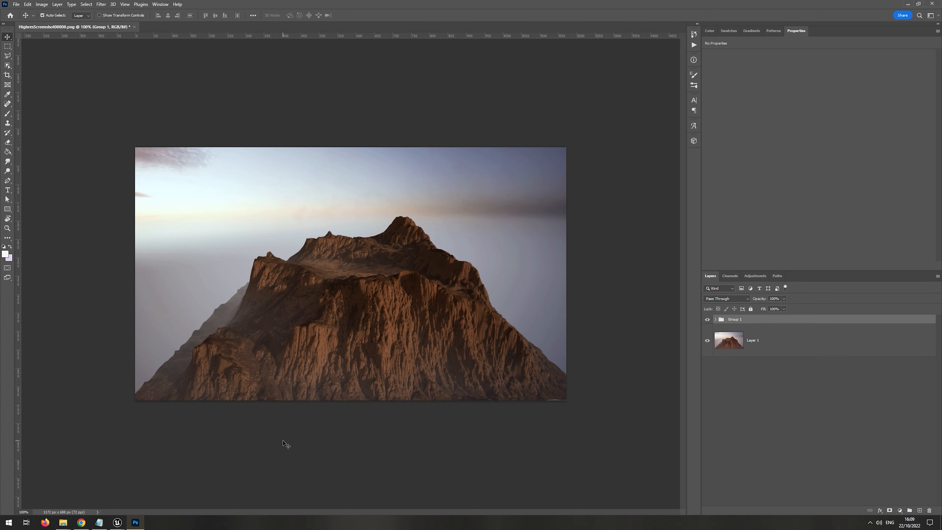
key(ctrl+n)
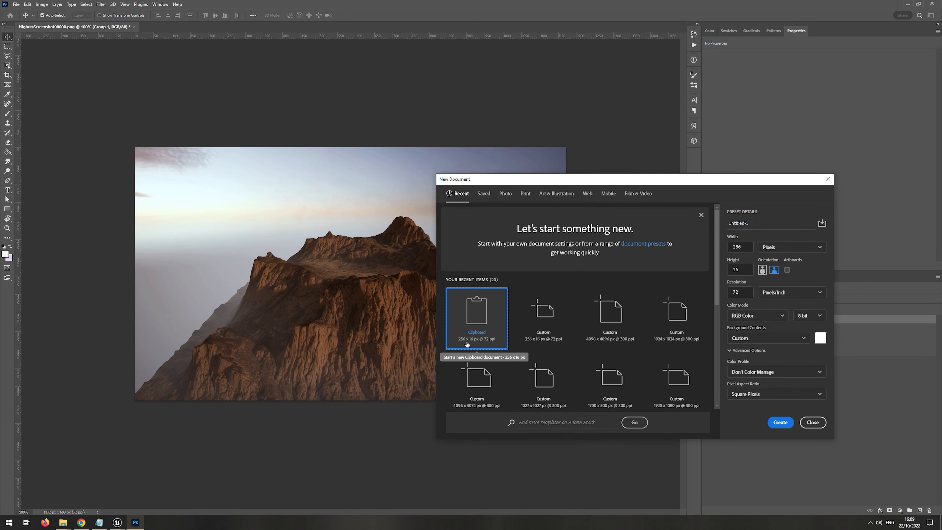
double_click(484, 348)
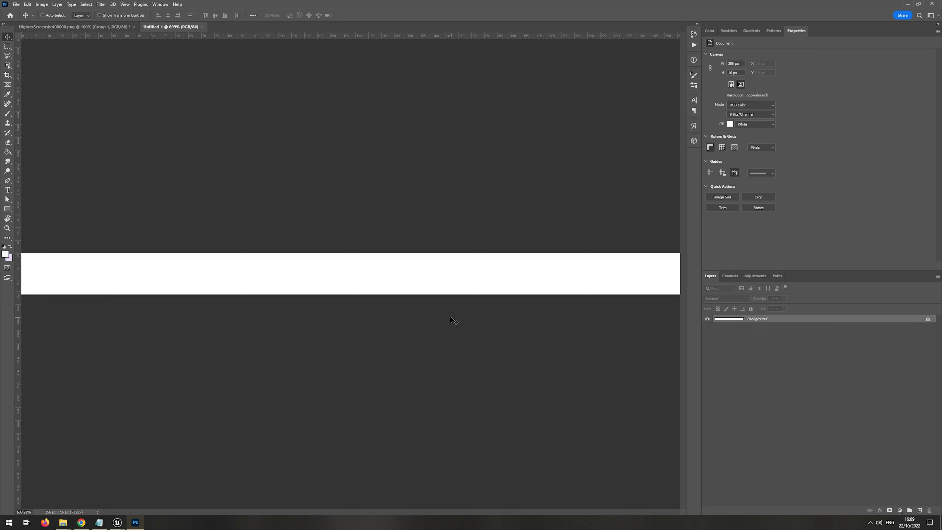
key(ctrl+v)
key(ctrl+minus)
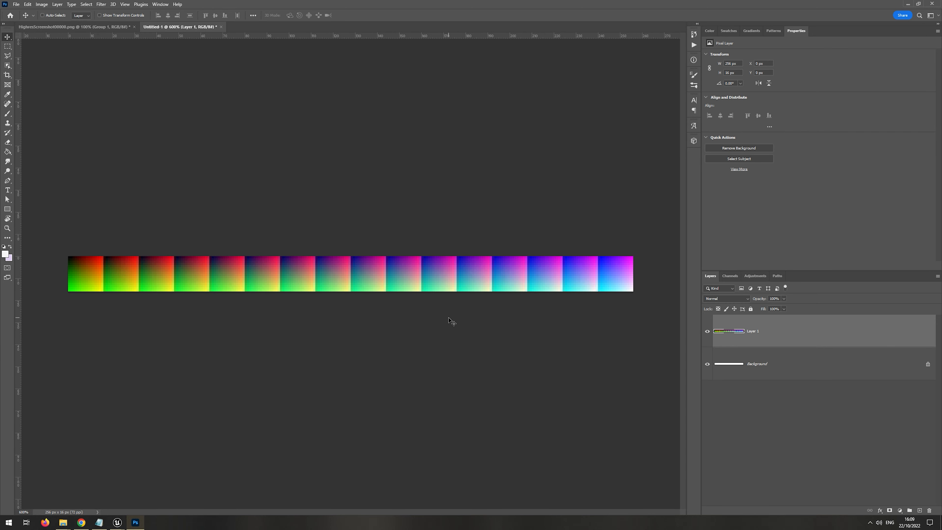
drag(858, 351, 929, 510)
Copy the adjustment group from the screenshot document into the LUT document and toggle it to check its effect
click(84, 27)
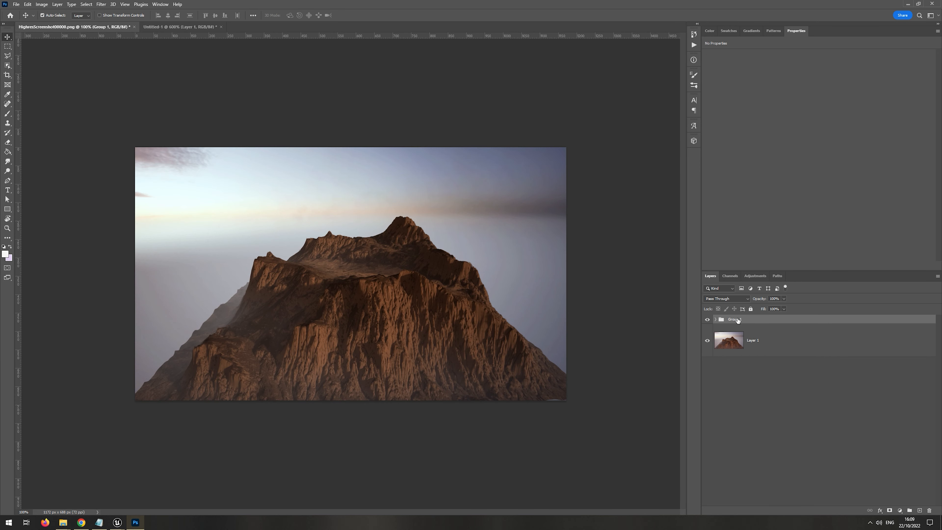
click(715, 320)
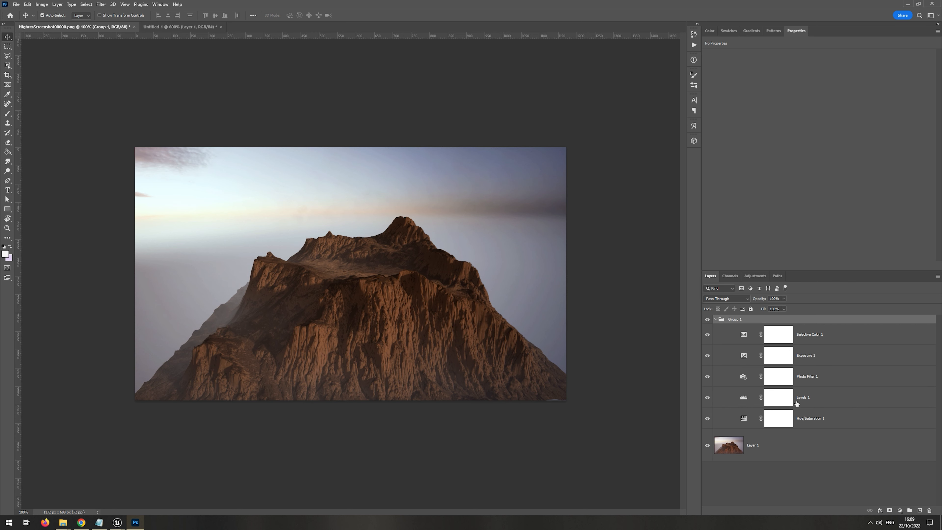
click(715, 319)
click(736, 369)
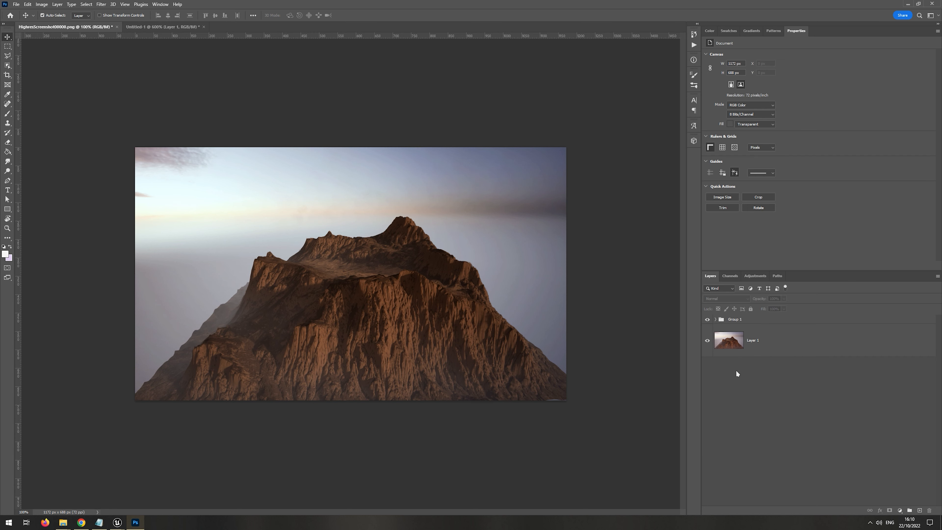
click(731, 321)
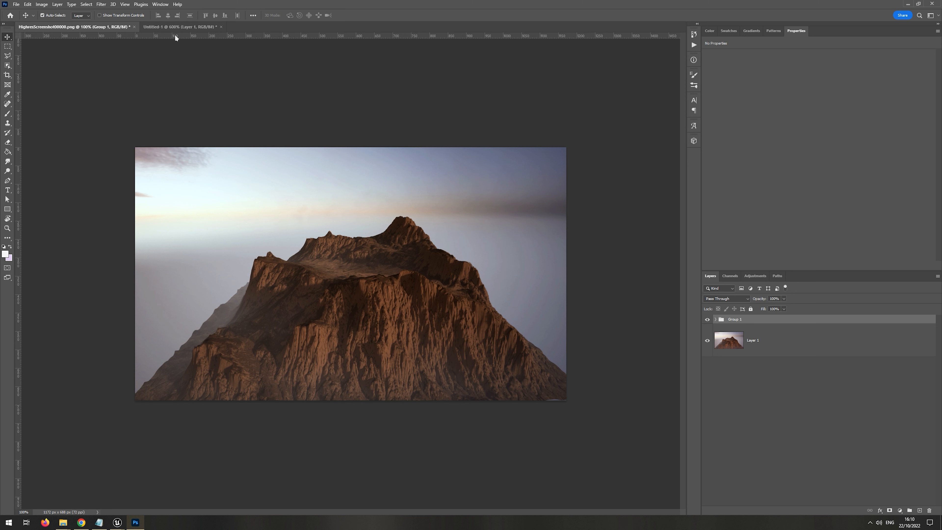
click(178, 26)
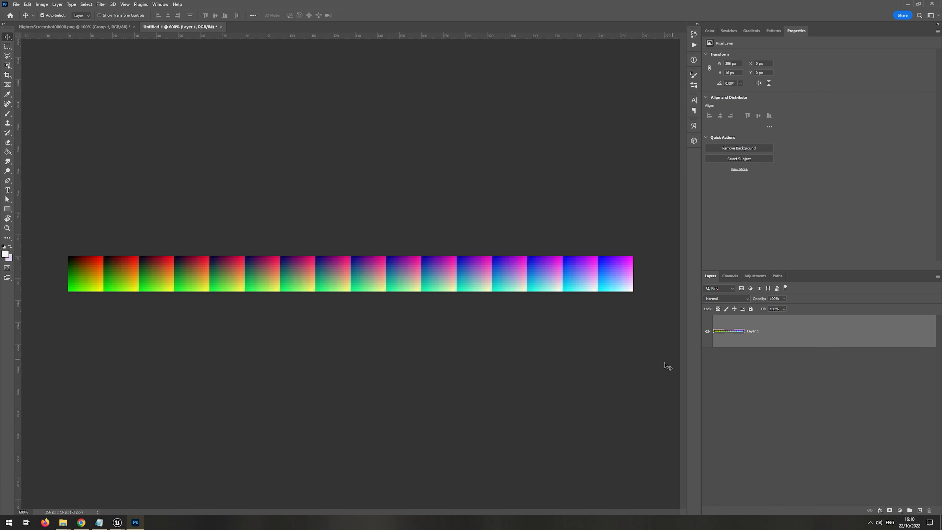
key(ctrl+v)
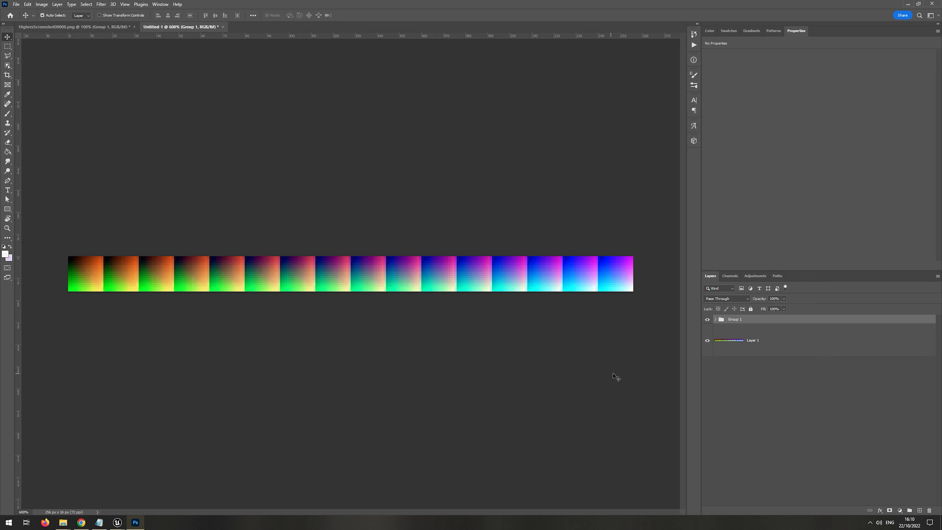
click(707, 319)
click(708, 319)
Export the graded LUT at 256 x 16 px as the PNG file tutorial-lut in the LUTs folder
click(17, 5)
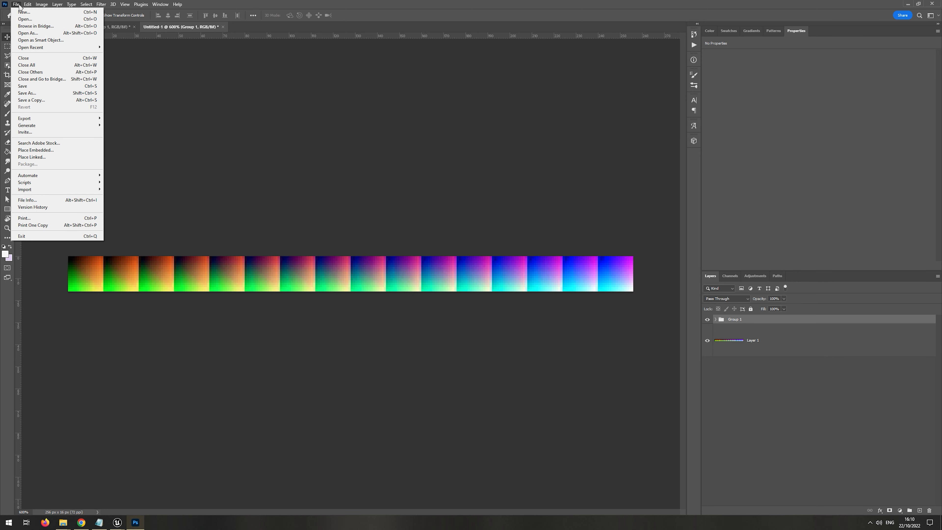
mouse_move(52, 125)
click(155, 125)
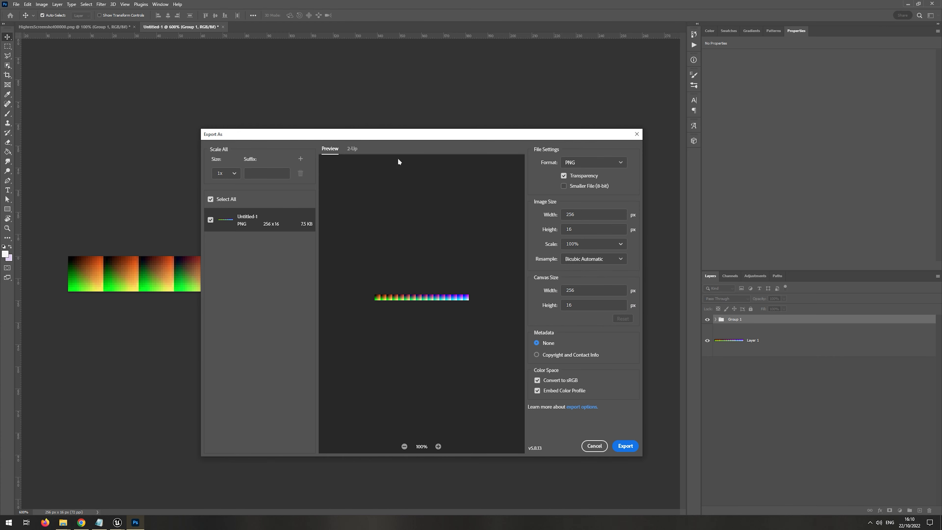
click(626, 443)
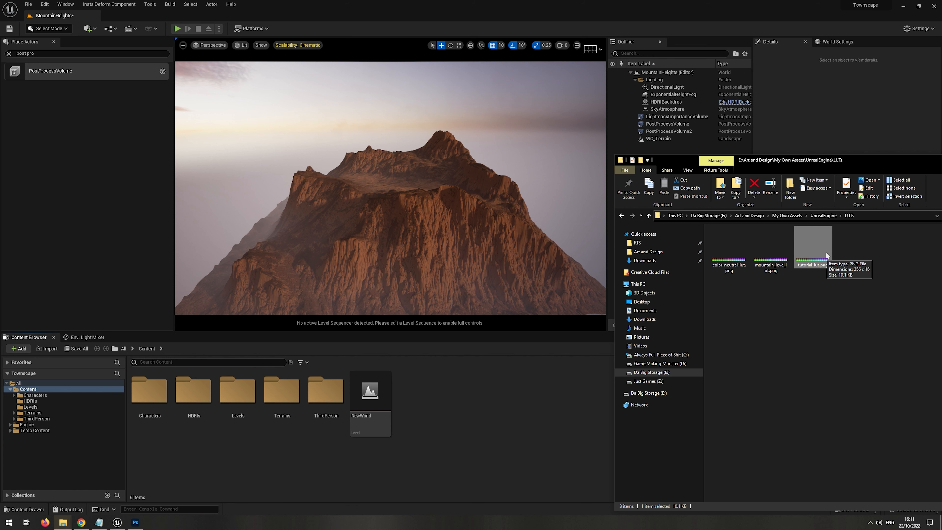
Import tutorial-lut.png from the LUTs folder into the Unreal project's Content folder
drag(826, 256, 464, 400)
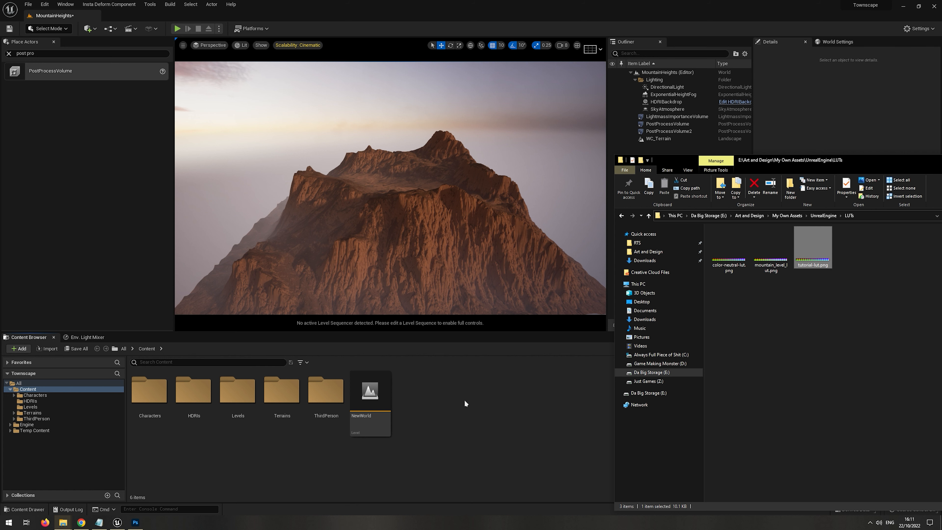
click(493, 392)
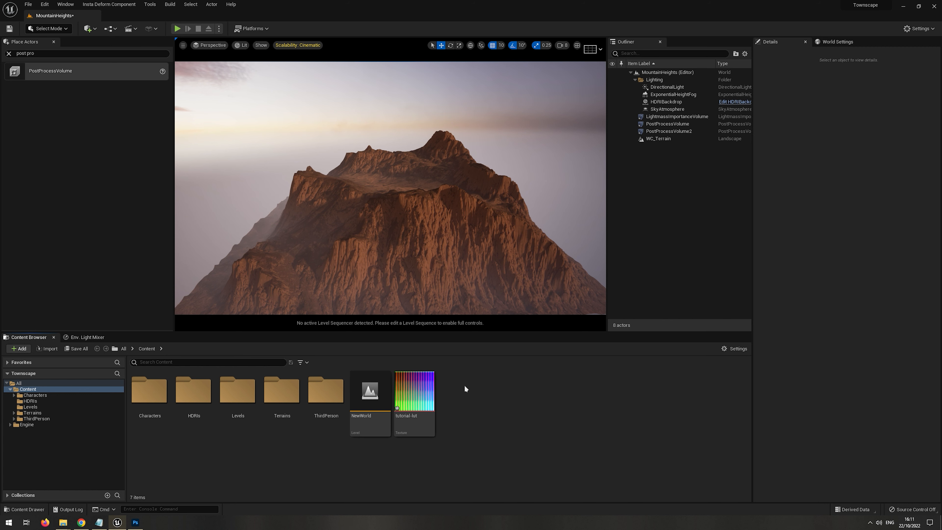
Set the tutorial-lut texture's Texture Group to ColorLookupTable and save the texture
double_click(421, 402)
drag(422, 193, 398, 168)
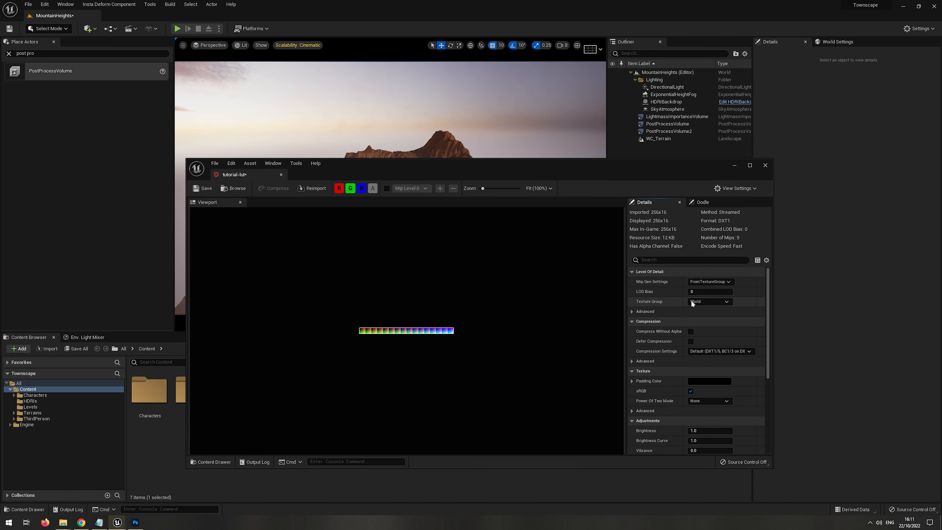
click(700, 304)
text(color)
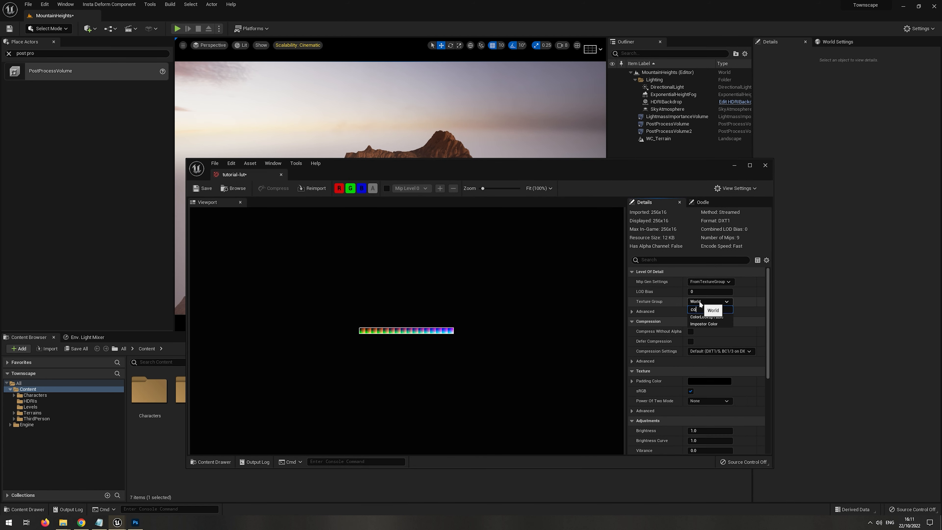
click(708, 317)
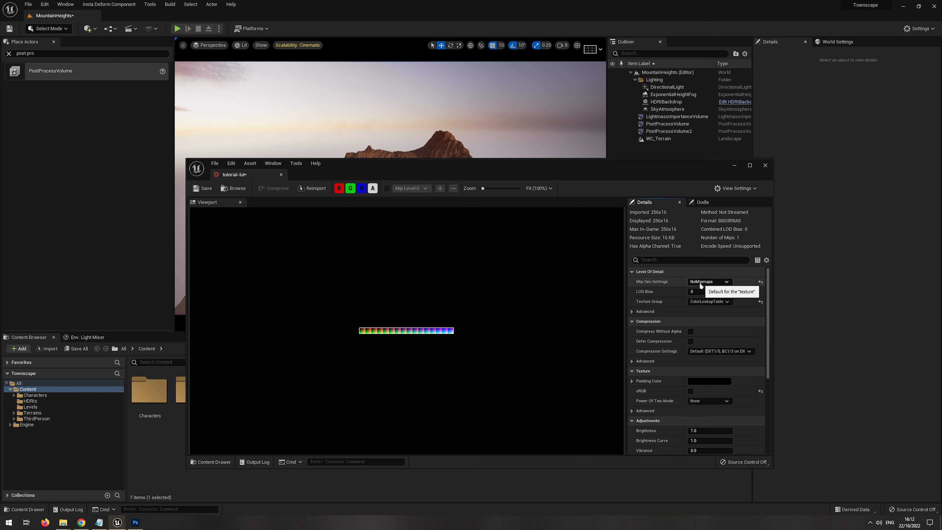
click(206, 188)
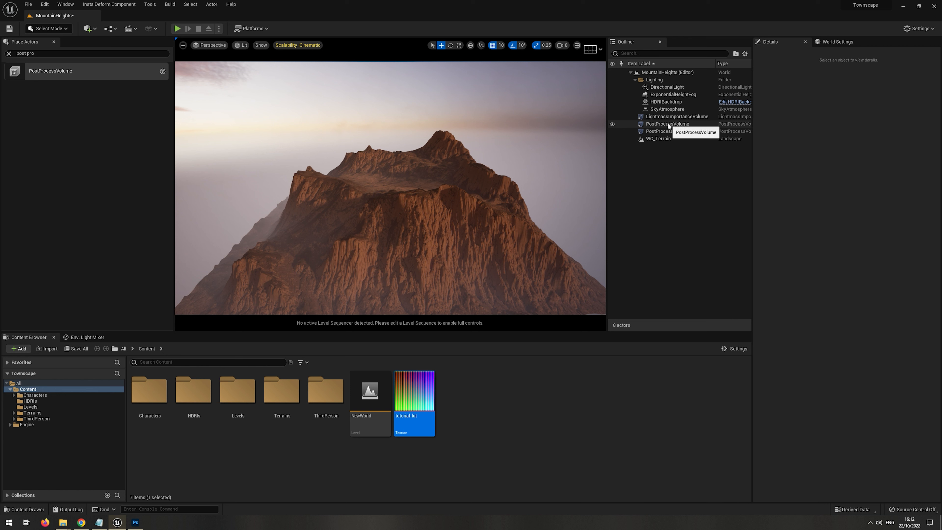
Assign the tutorial-lut texture as the Color Grading LUT of the PostProcessVolume actor
click(657, 125)
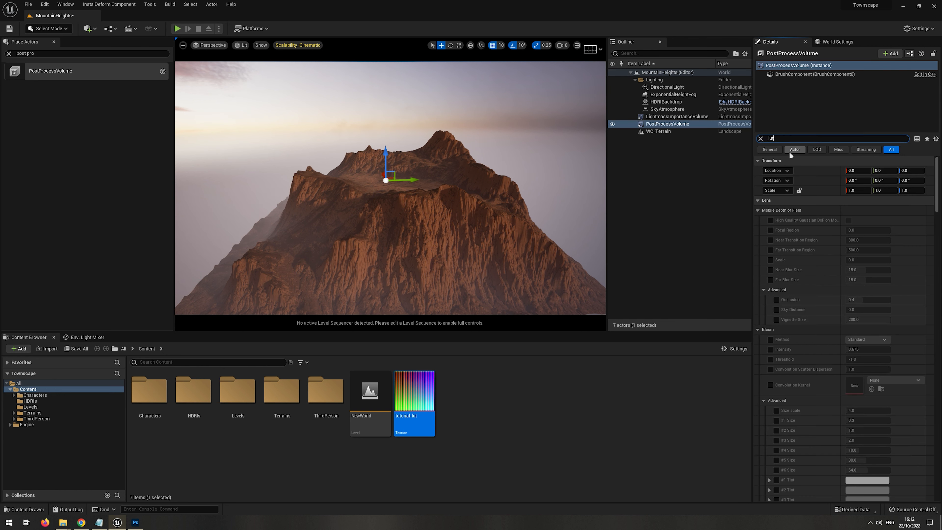
text(lut)
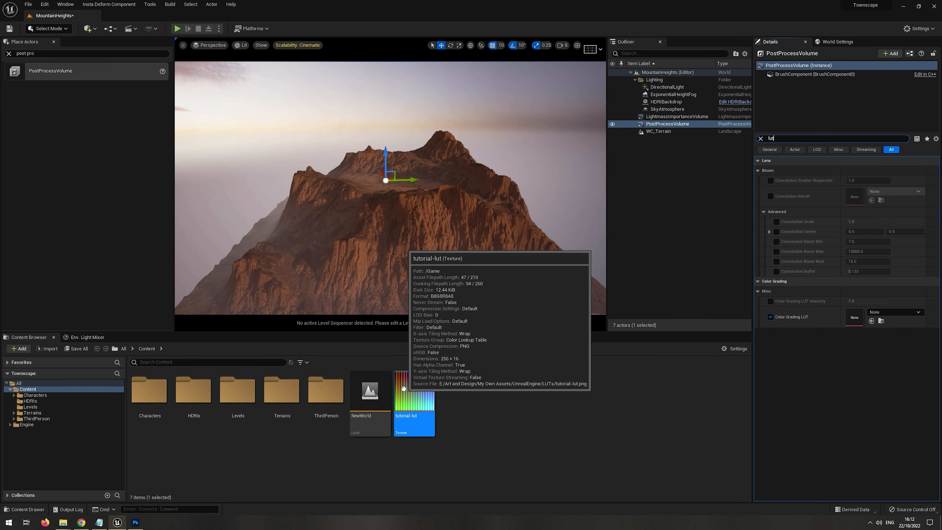
drag(410, 391, 854, 317)
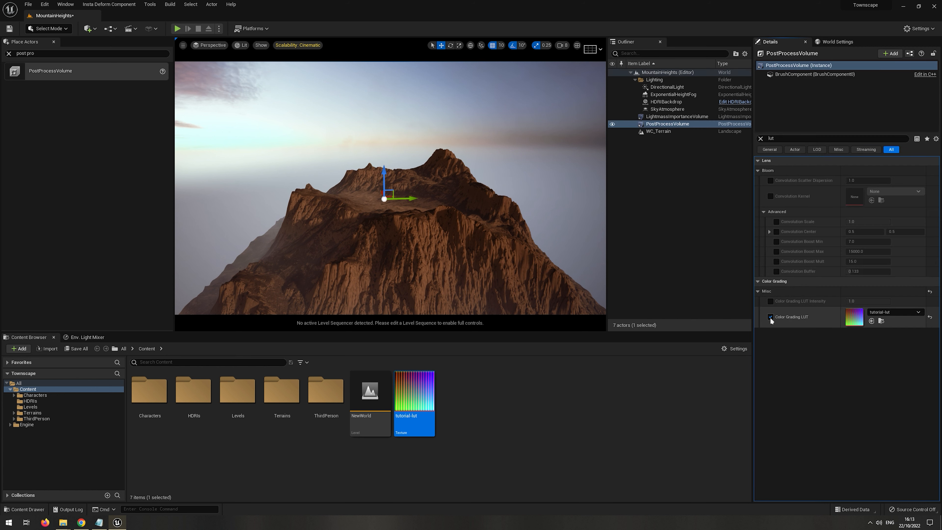
Toggle the Color Grading LUT override off and on to compare the grade, and frame the WC_Terrain landscape to examine the graded mountain
click(769, 316)
click(769, 317)
click(770, 317)
click(769, 316)
click(770, 316)
click(770, 316)
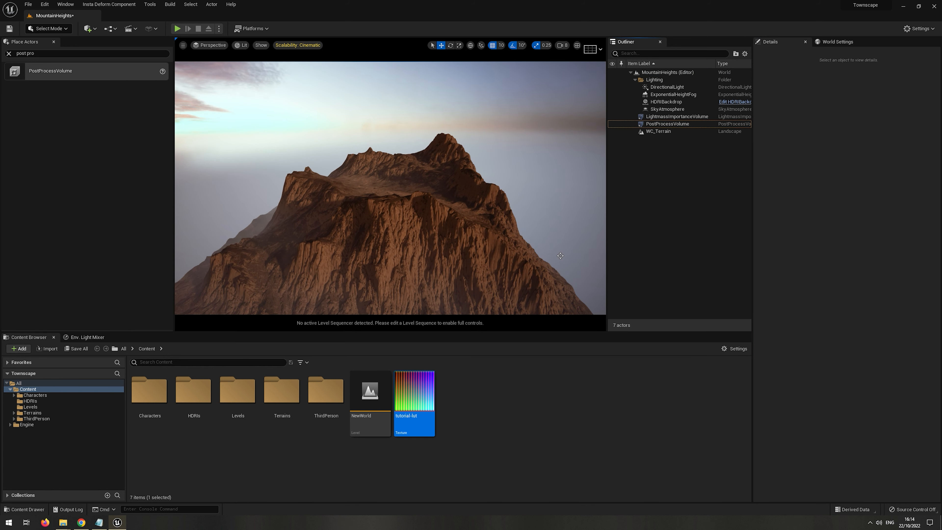
click(448, 273)
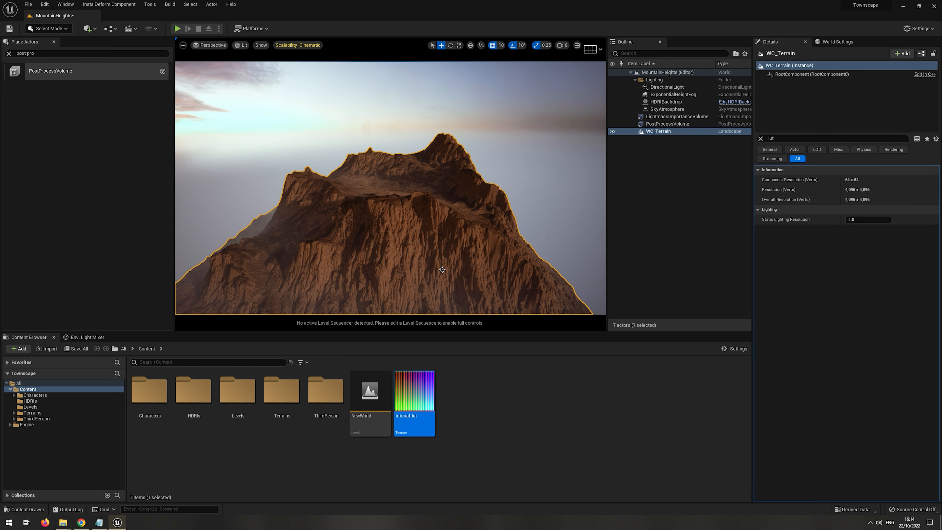
key(f)
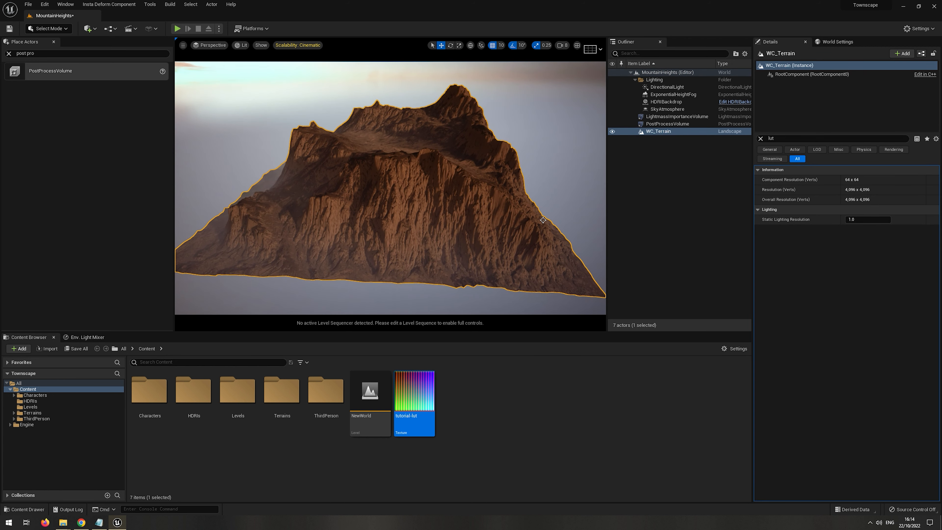
mouse_move(426, 222)
right_down()
mouse_move(422, 203)
mouse_move(422, 222)
right_up()
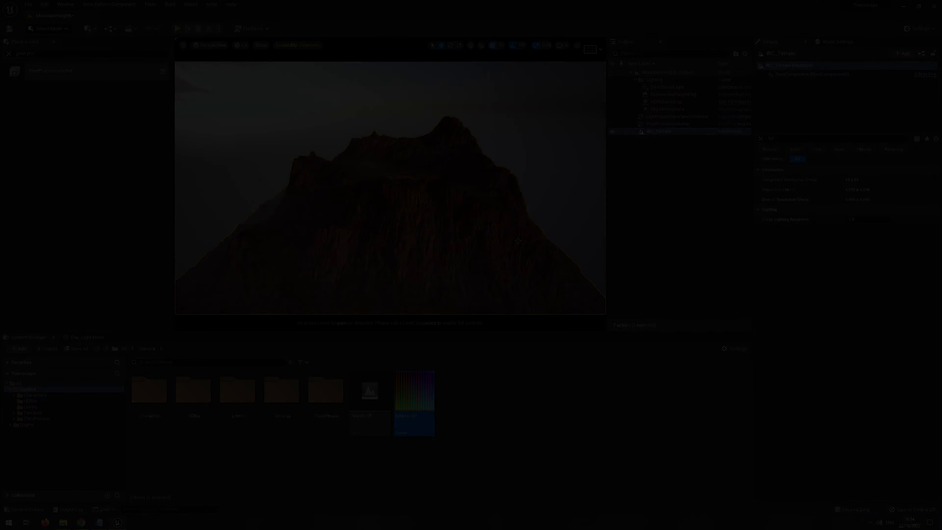